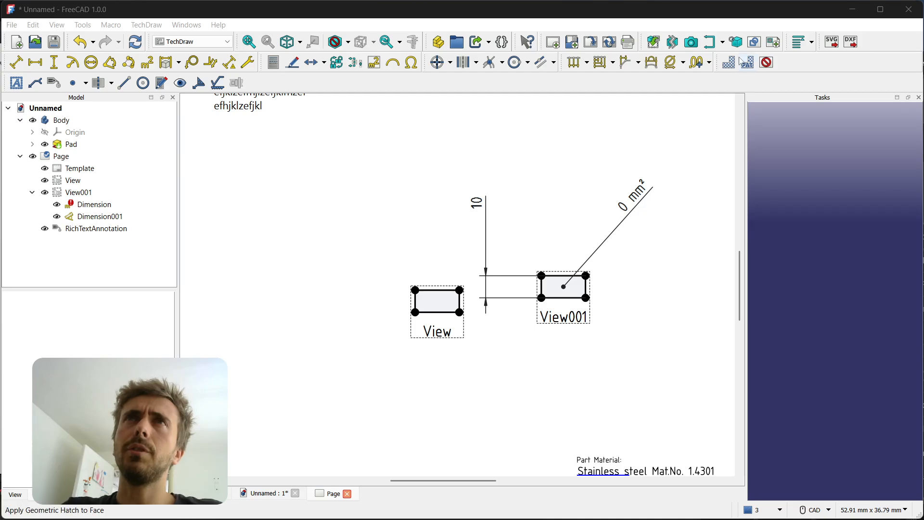
Try a geometric hatch on the rectangular face of View with the Diagonal4 pattern from FCPAT.pat, and cancel it
{"action": "scroll", "coordinate": [484, 301], "scroll_direction": "up", "scroll_amount": 5}
{"action": "scroll", "coordinate": [680, 243], "scroll_direction": "down", "scroll_amount": 2}
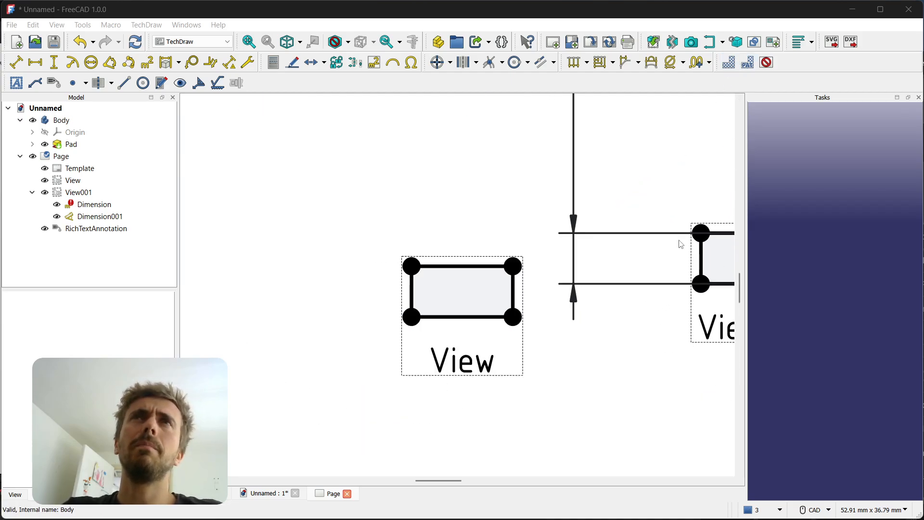
{"action": "scroll", "coordinate": [495, 293], "scroll_direction": "up", "scroll_amount": 3}
{"action": "left_click", "coordinate": [442, 265]}
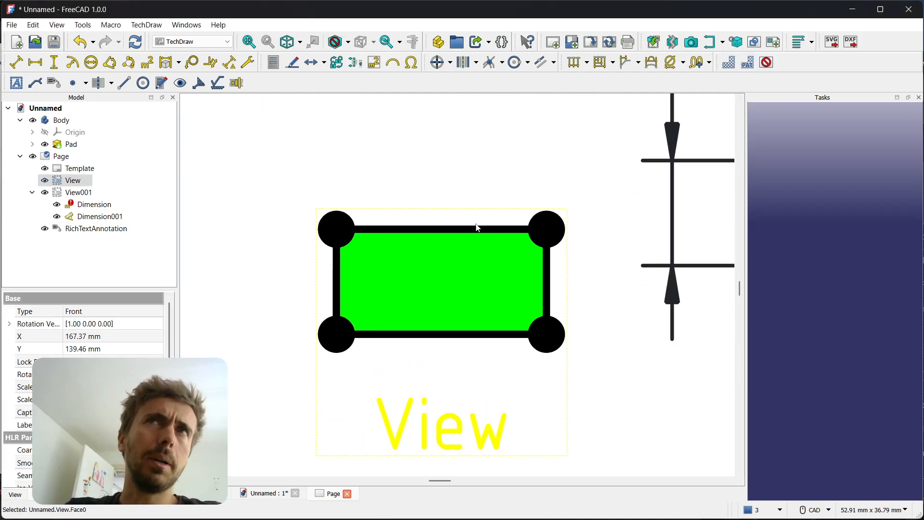
{"action": "left_click", "coordinate": [752, 66]}
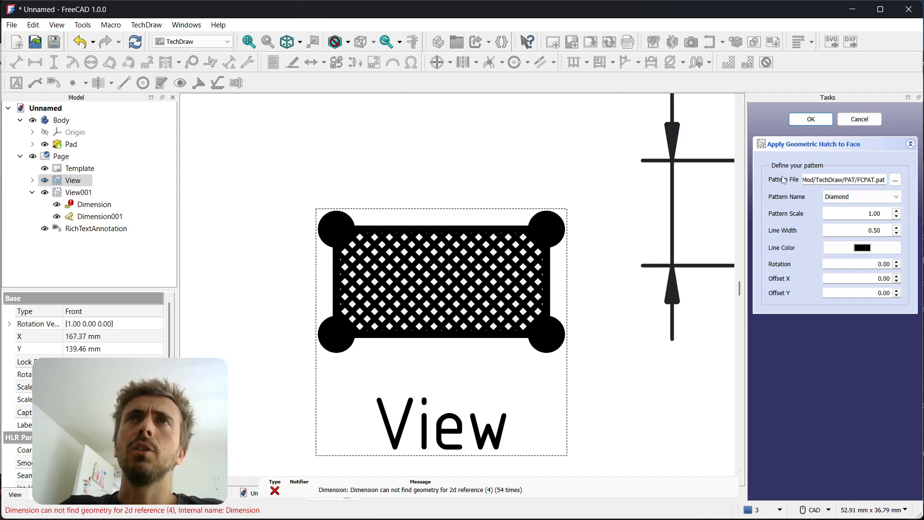
{"action": "left_click_drag", "start_coordinate": [885, 181], "coordinate": [853, 176]}
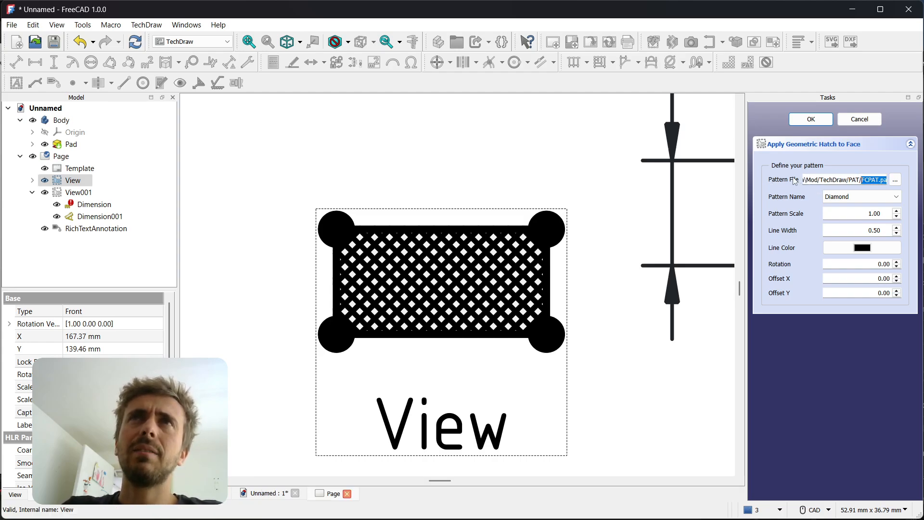
{"action": "left_click", "coordinate": [880, 179]}
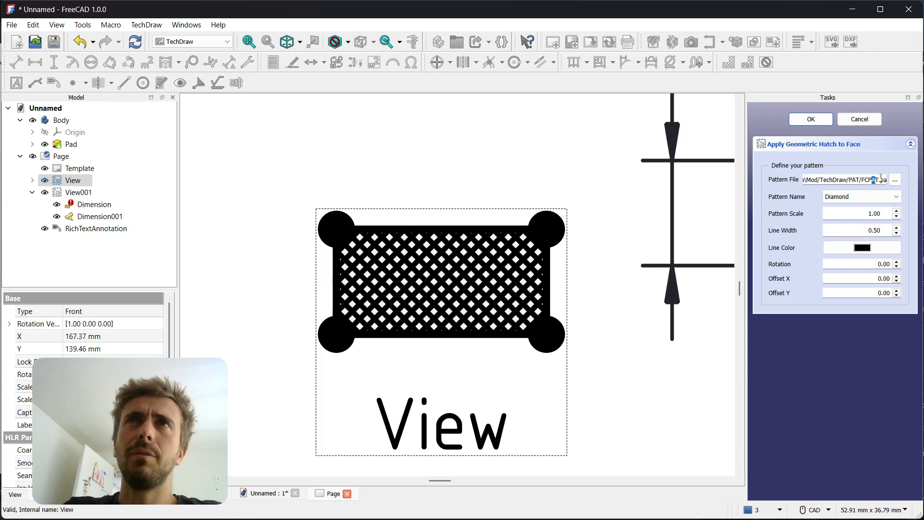
{"action": "left_click_drag", "start_coordinate": [882, 178], "coordinate": [897, 182]}
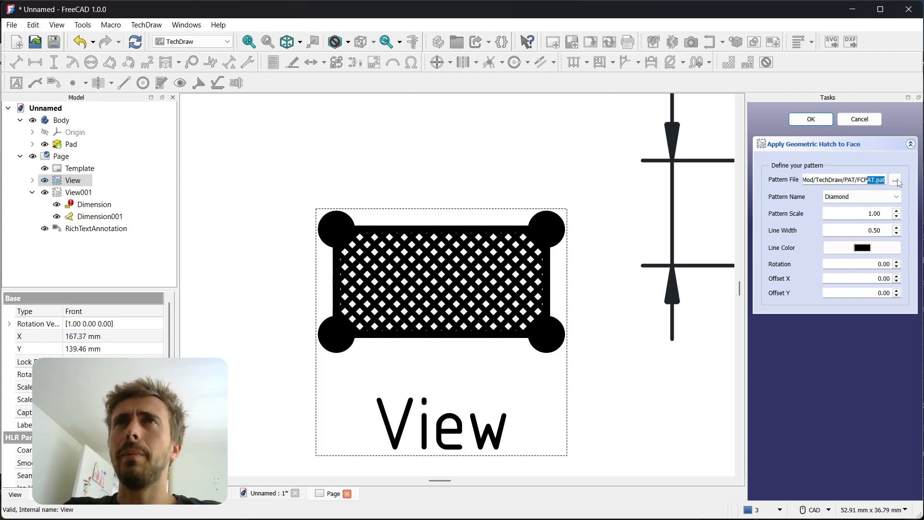
{"action": "left_click", "coordinate": [871, 197]}
{"action": "left_click", "coordinate": [843, 225]}
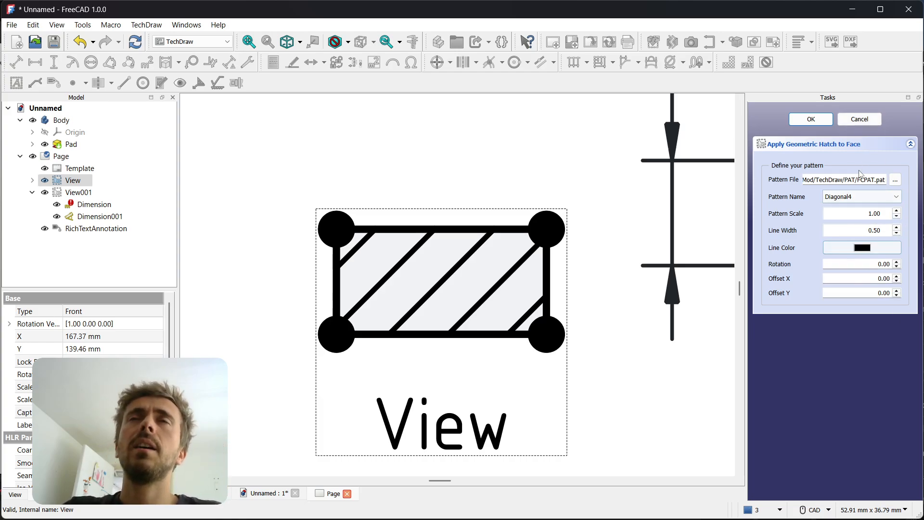
{"action": "left_click", "coordinate": [860, 119]}
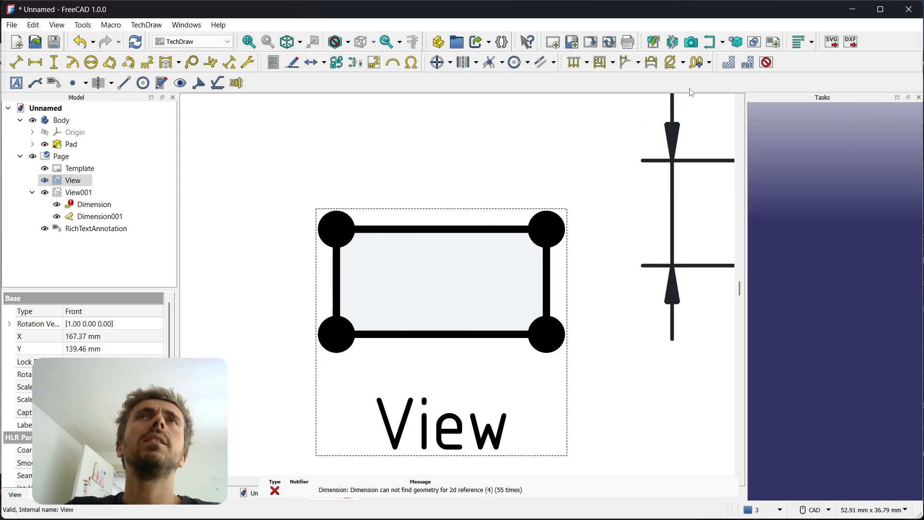
Try a face hatch on the same face of View using simple.svg with rotation 8.00, and cancel it
{"action": "left_click", "coordinate": [450, 309]}
{"action": "left_click", "coordinate": [729, 62]}
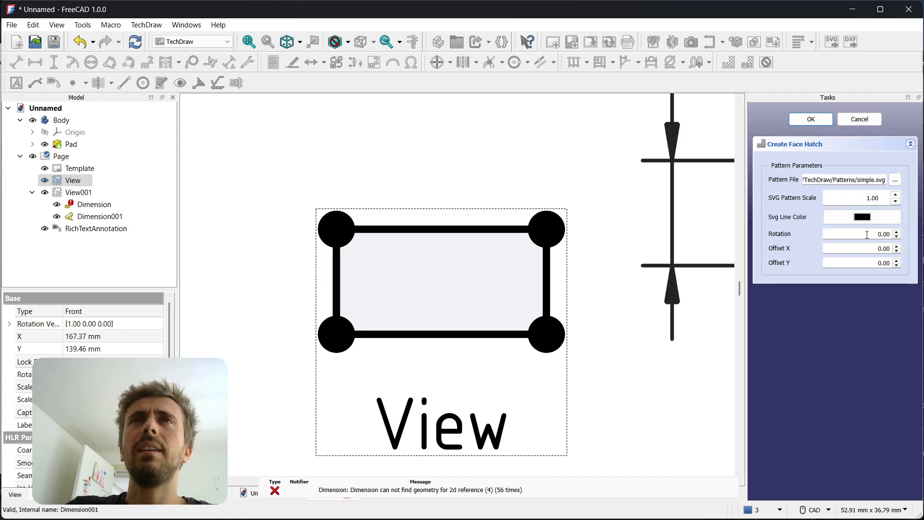
{"action": "scroll", "coordinate": [868, 234], "scroll_direction": "up", "scroll_amount": 8}
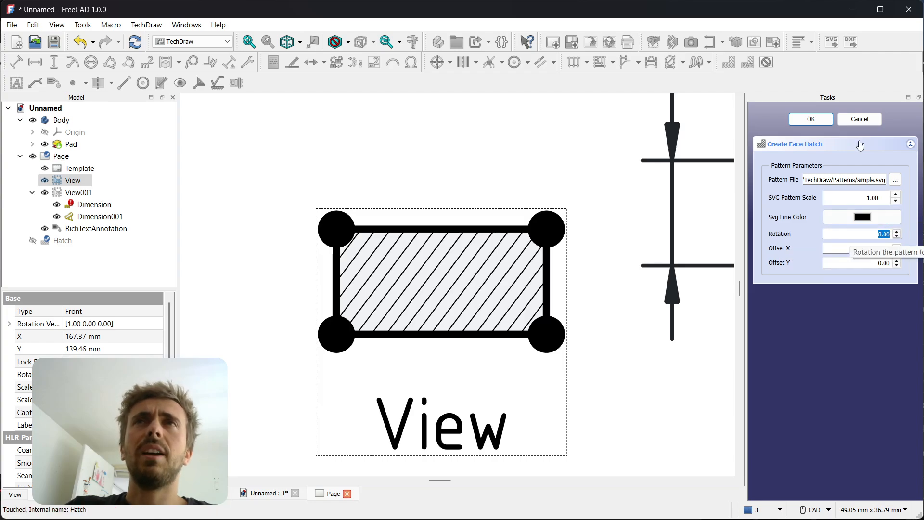
{"action": "left_click", "coordinate": [862, 120]}
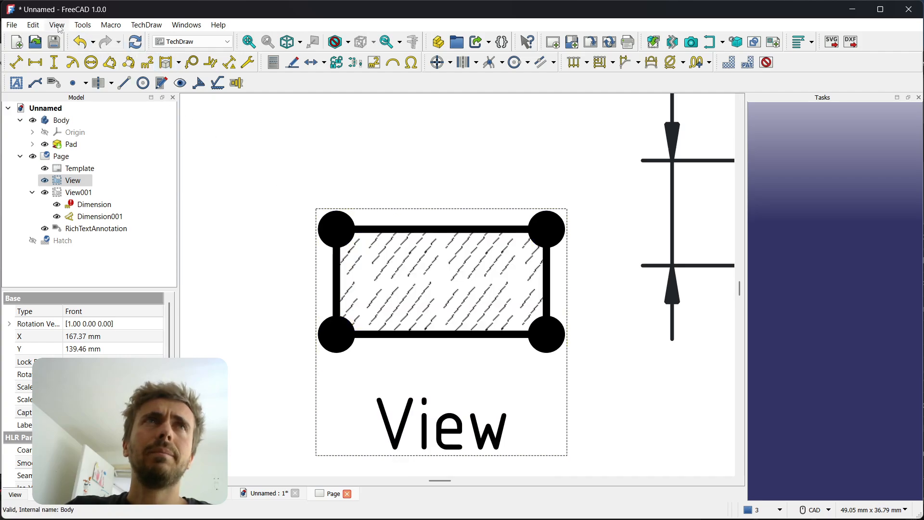
Undo the leftover hatch updates and the hatch creation, and check the undo and redo histories
{"action": "left_click", "coordinate": [78, 42]}
{"action": "left_click", "coordinate": [78, 42]}
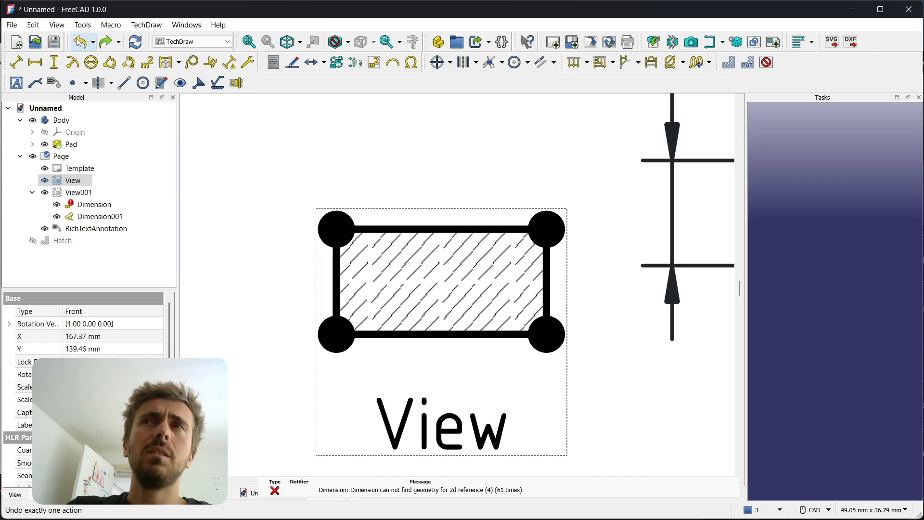
{"action": "left_click", "coordinate": [78, 43]}
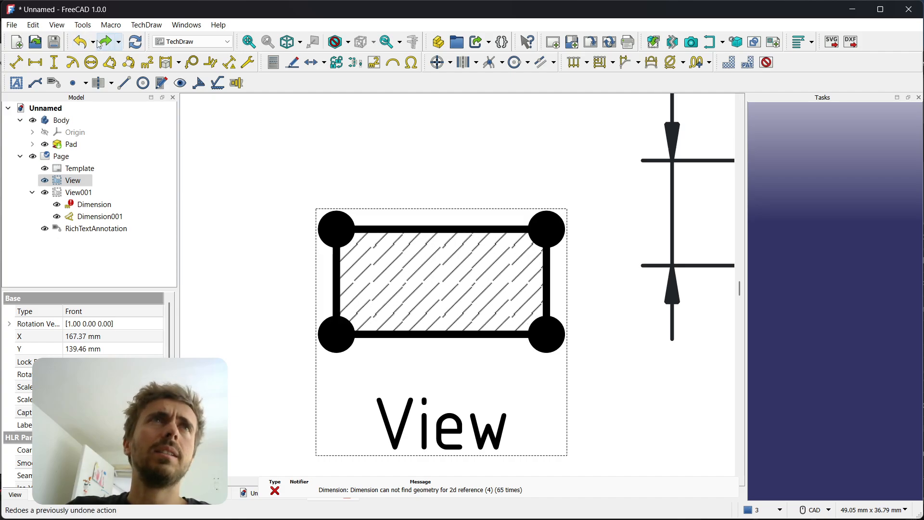
{"action": "left_click", "coordinate": [92, 42]}
{"action": "left_click", "coordinate": [118, 42]}
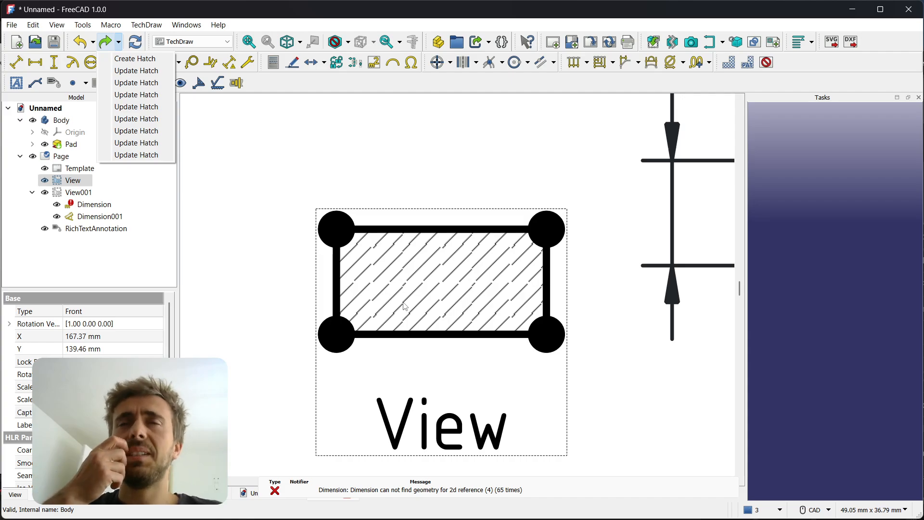
{"action": "left_click", "coordinate": [619, 210]}
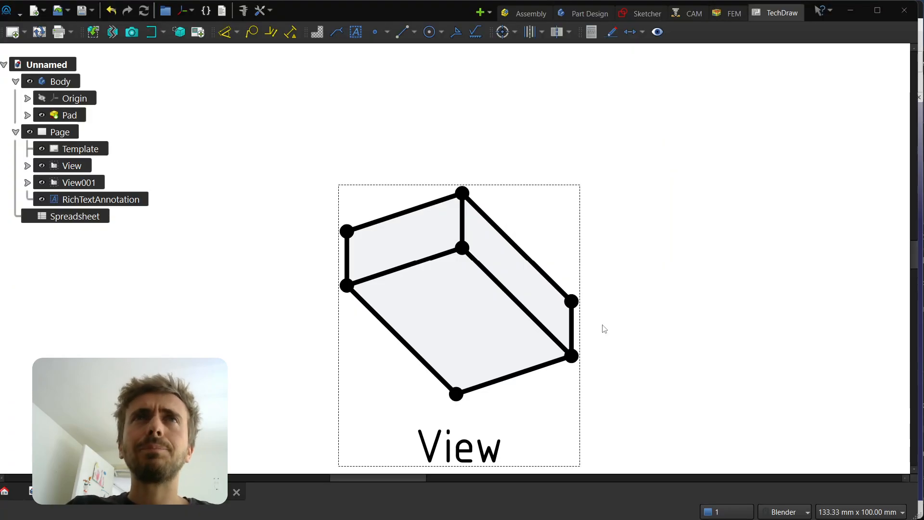
Examine the drawing page with its two isometric views in the other, dark-themed CAD window
{"action": "scroll", "coordinate": [619, 347], "scroll_direction": "down", "scroll_amount": 5}
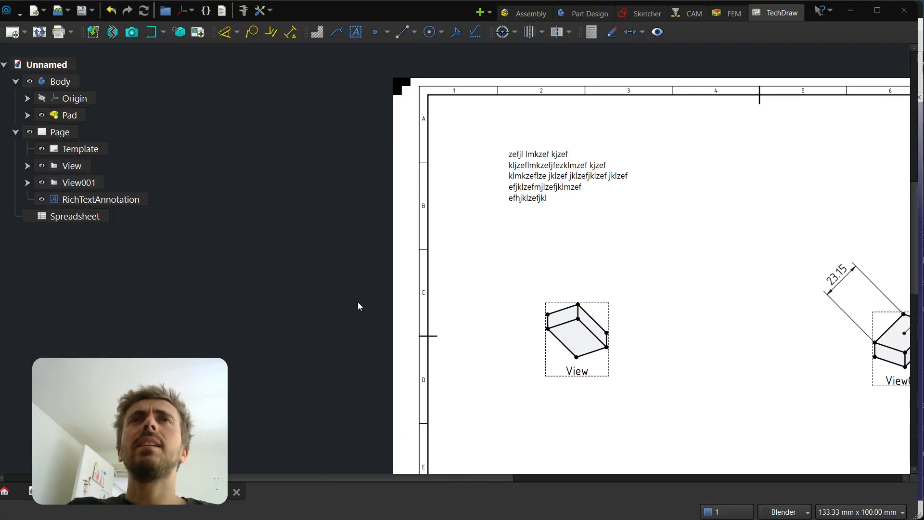
{"action": "scroll", "coordinate": [359, 306], "scroll_direction": "down", "scroll_amount": 1}
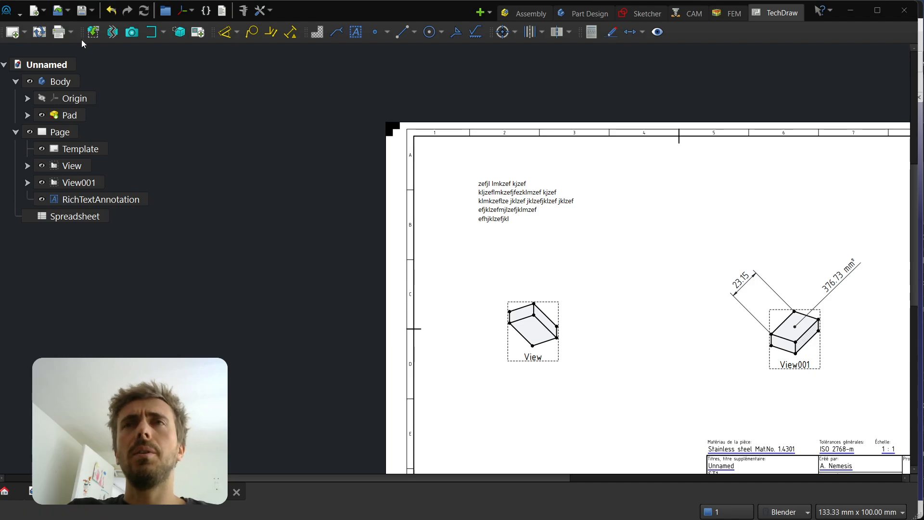
{"action": "scroll", "coordinate": [204, 317], "scroll_direction": "down", "scroll_amount": 2}
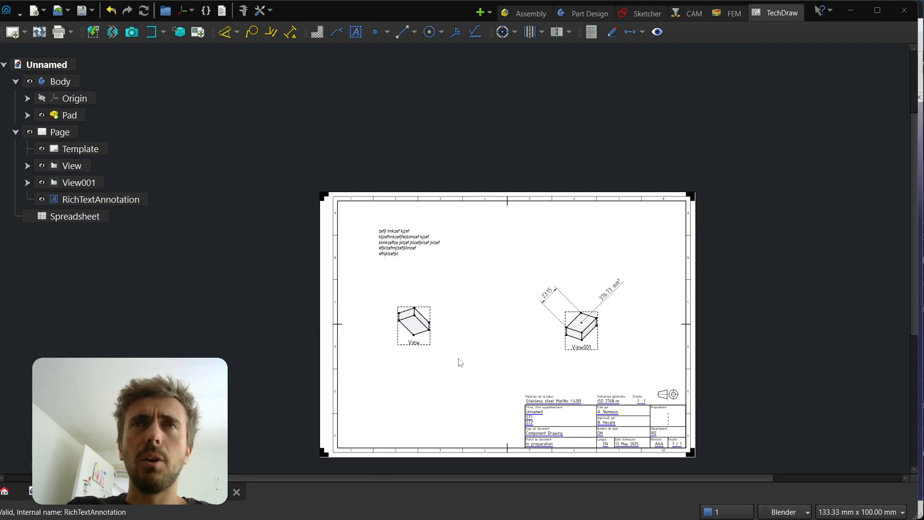
{"action": "scroll", "coordinate": [459, 363], "scroll_direction": "up", "scroll_amount": 5}
{"action": "scroll", "coordinate": [392, 262], "scroll_direction": "down", "scroll_amount": 5}
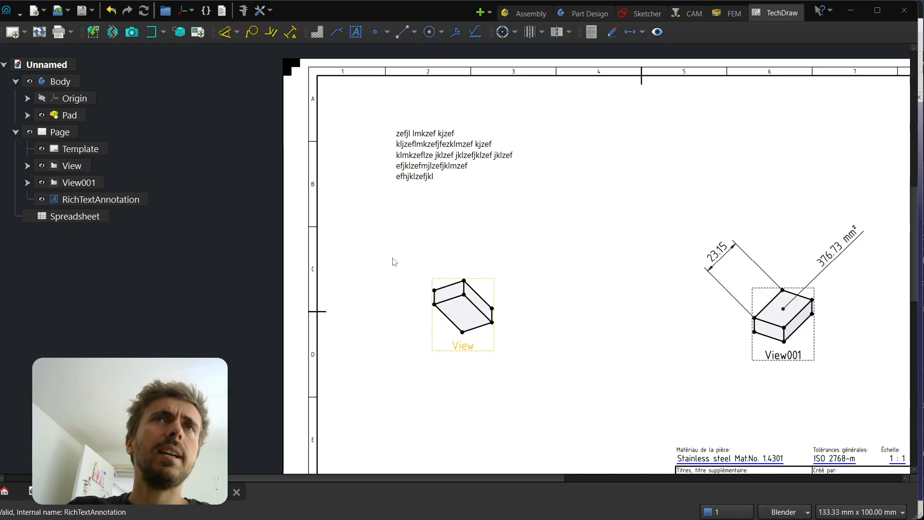
{"action": "scroll", "coordinate": [390, 334], "scroll_direction": "up", "scroll_amount": 3}
{"action": "scroll", "coordinate": [489, 328], "scroll_direction": "up", "scroll_amount": 1}
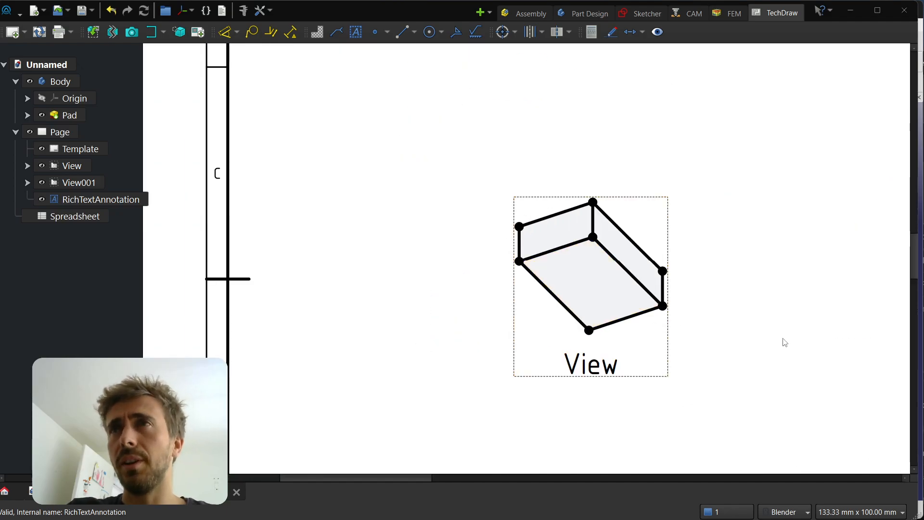
{"action": "scroll", "coordinate": [785, 342], "scroll_direction": "down", "scroll_amount": 3}
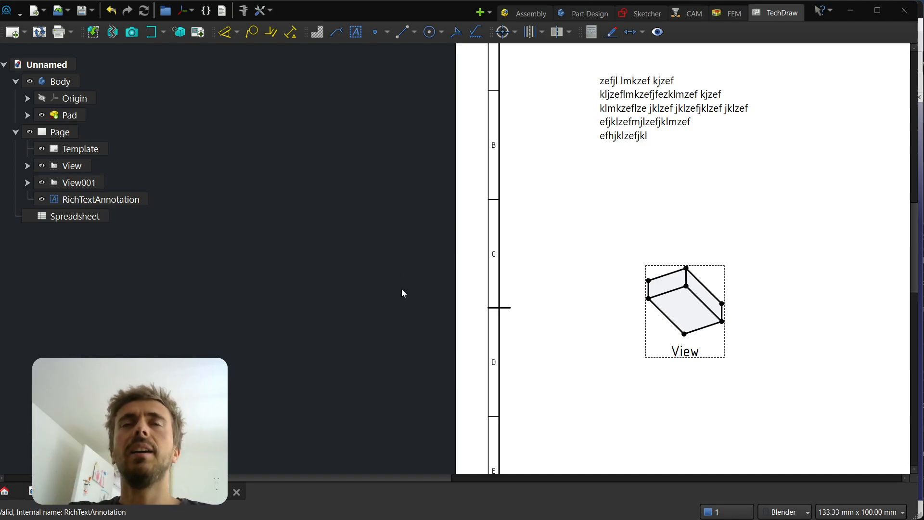
{"action": "scroll", "coordinate": [414, 308], "scroll_direction": "down", "scroll_amount": 3}
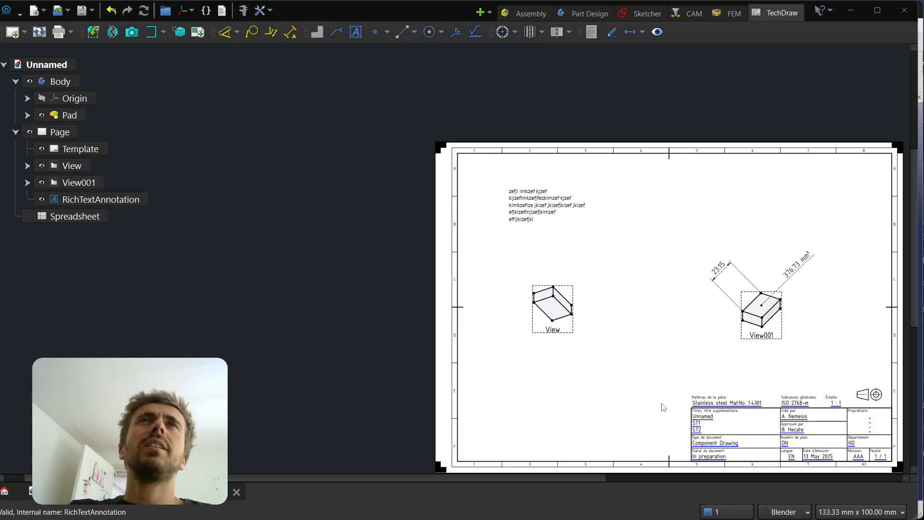
Start a face hatch on the large lower face of the isometric View
{"action": "scroll", "coordinate": [592, 356], "scroll_direction": "up", "scroll_amount": 3}
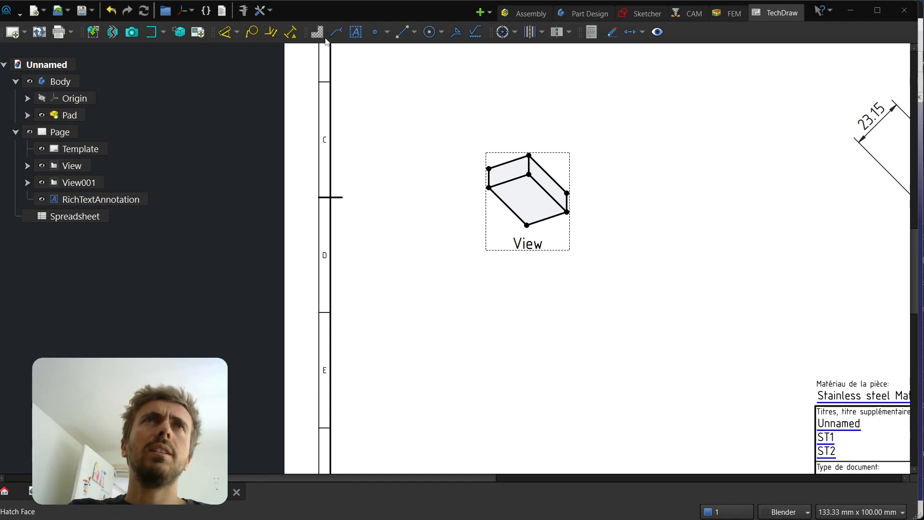
{"action": "left_click", "coordinate": [528, 195]}
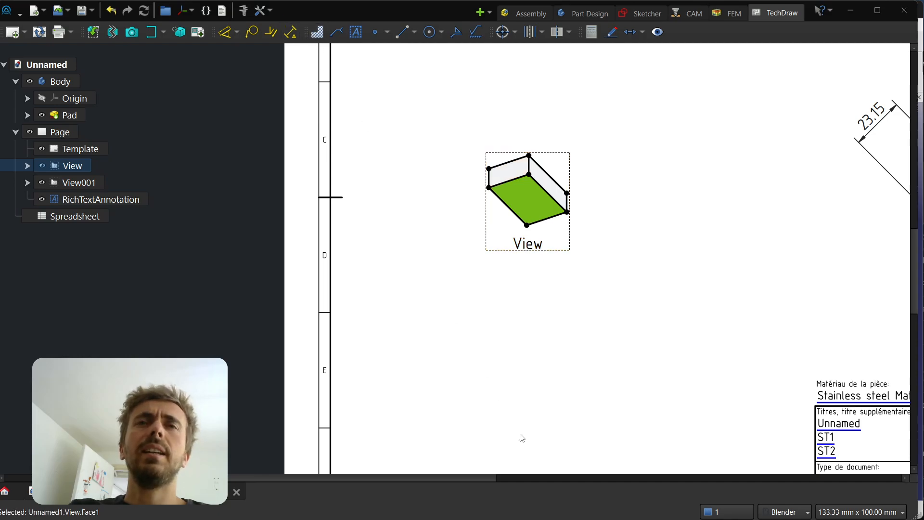
{"action": "left_click", "coordinate": [503, 137]}
{"action": "scroll", "coordinate": [487, 148], "scroll_direction": "up", "scroll_amount": 3}
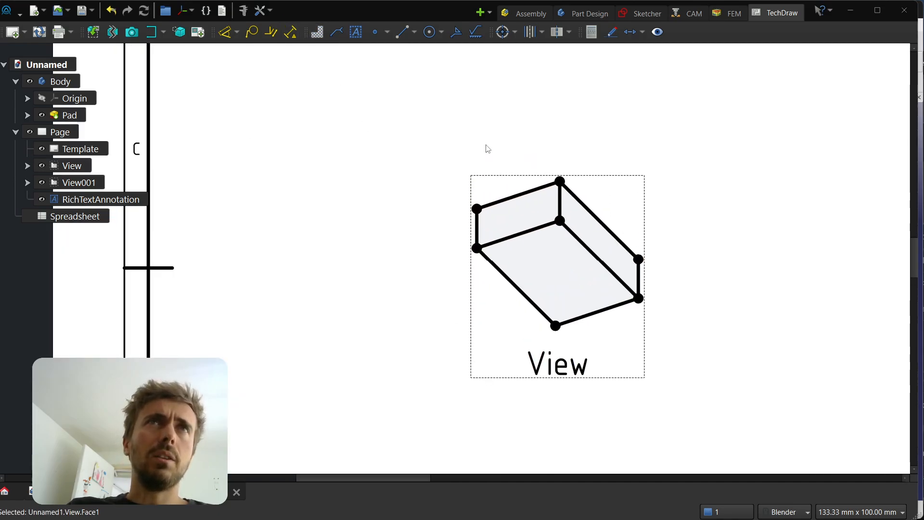
{"action": "left_click", "coordinate": [579, 273]}
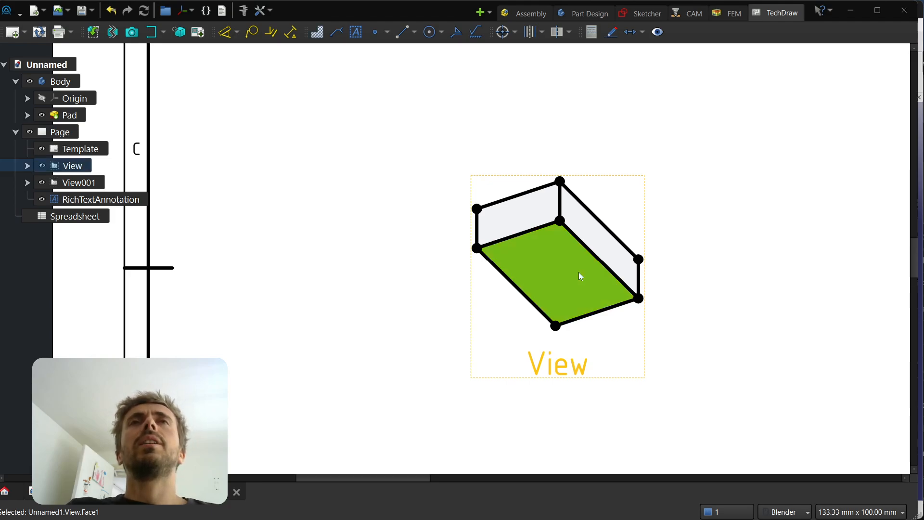
{"action": "right_click", "coordinate": [560, 281]}
{"action": "left_click", "coordinate": [580, 289]}
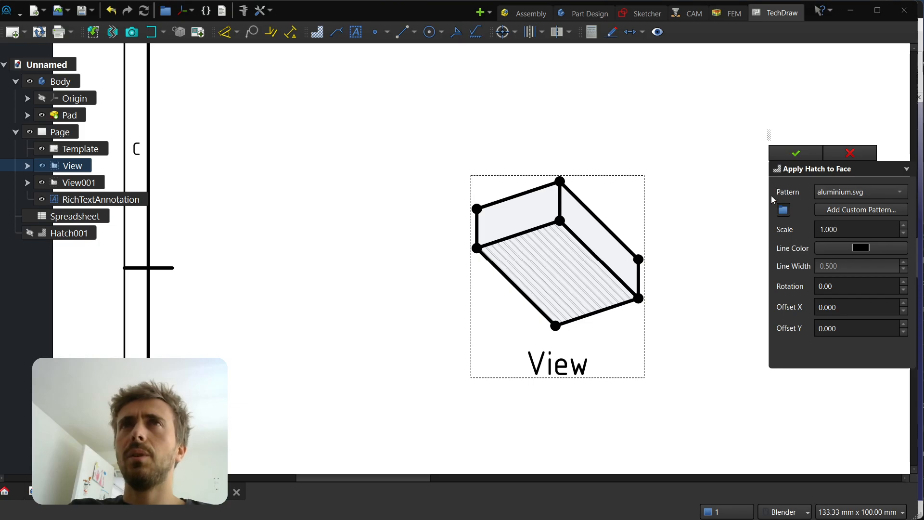
Review the available hatch patterns, keep aluminium.svg, and set the hatch scale to 1.500
{"action": "left_click", "coordinate": [849, 192]}
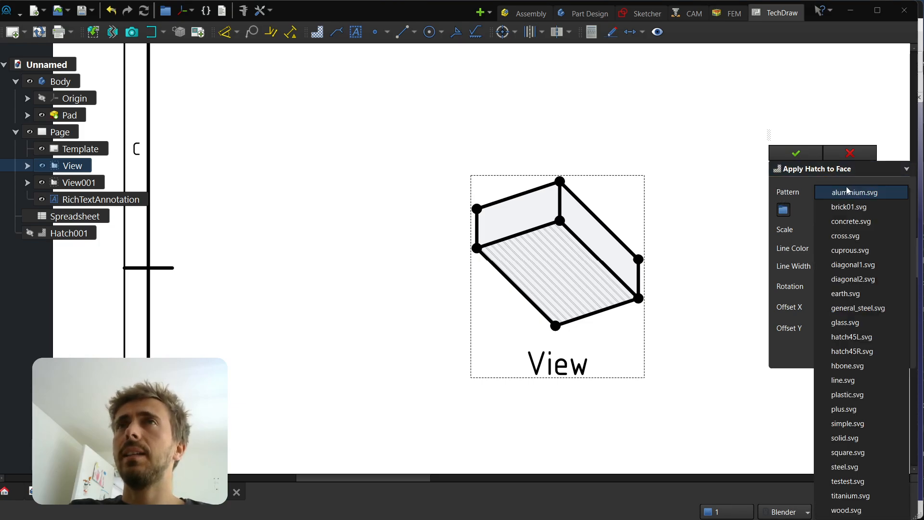
{"action": "left_click", "coordinate": [845, 192]}
{"action": "left_click", "coordinate": [842, 192]}
{"action": "left_click", "coordinate": [837, 192]}
{"action": "left_click", "coordinate": [838, 191]}
{"action": "left_click", "coordinate": [834, 191]}
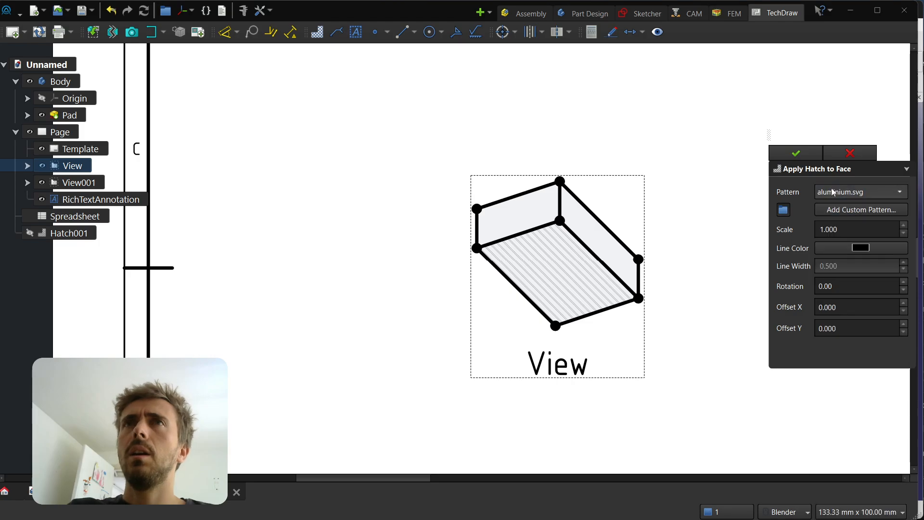
{"action": "left_click", "coordinate": [834, 192]}
{"action": "left_click", "coordinate": [802, 229]}
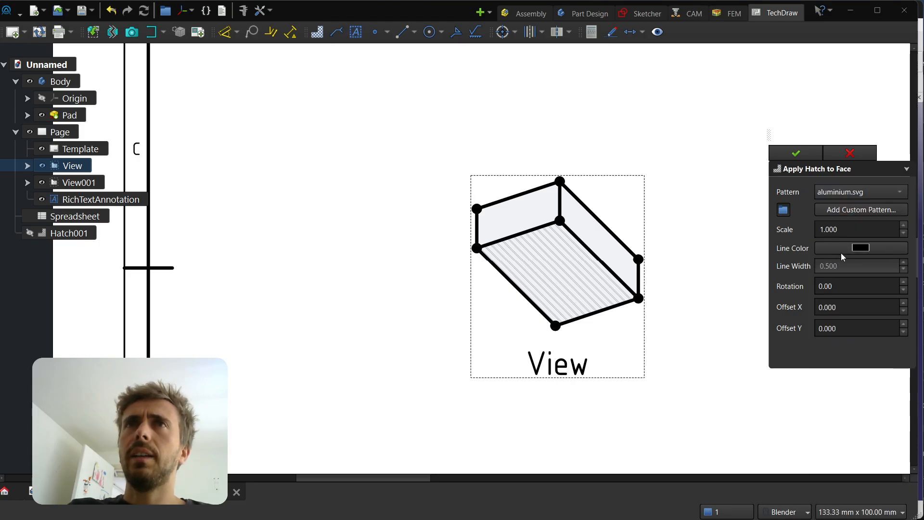
{"action": "left_click", "coordinate": [854, 193]}
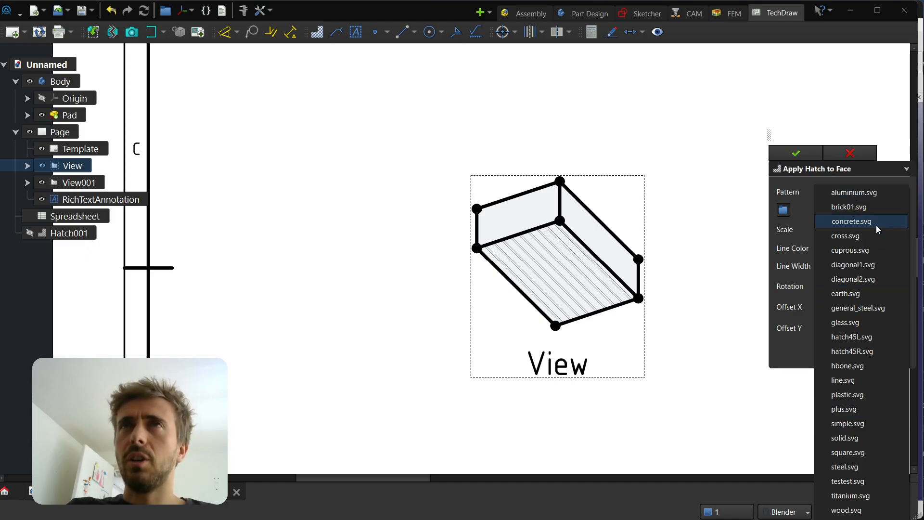
{"action": "left_click", "coordinate": [689, 95]}
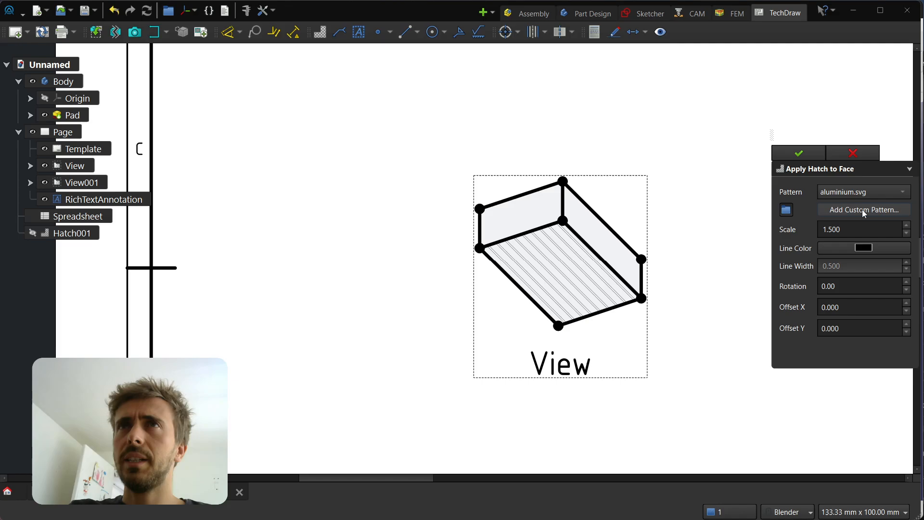
Preview the concrete.svg pattern on the face and change the hatch pattern to square.svg
{"action": "left_click", "coordinate": [861, 192]}
{"action": "left_click", "coordinate": [846, 193]}
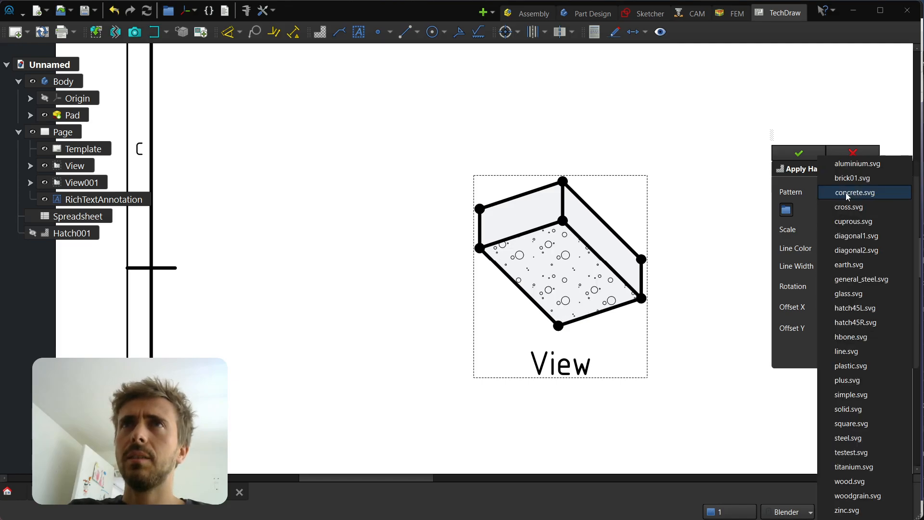
{"action": "left_click", "coordinate": [845, 193]}
{"action": "left_click", "coordinate": [851, 424]}
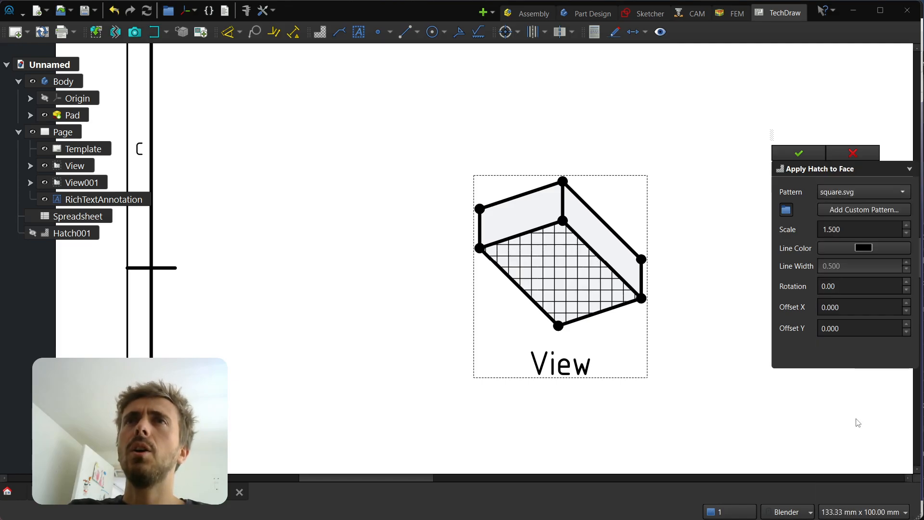
Preview the geometric FCPAT.pat - Diagonal4 pattern on the large lower face of the isometric View
{"action": "left_click", "coordinate": [856, 192]}
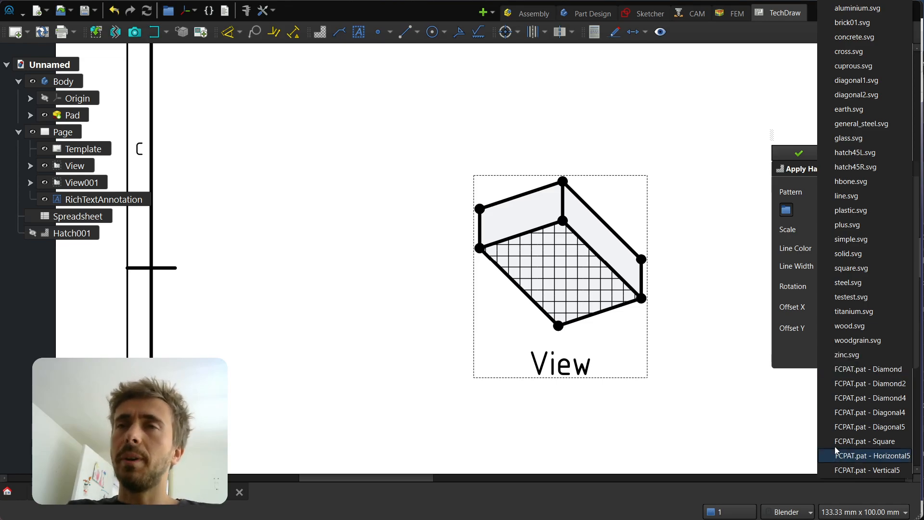
{"action": "left_click", "coordinate": [870, 412]}
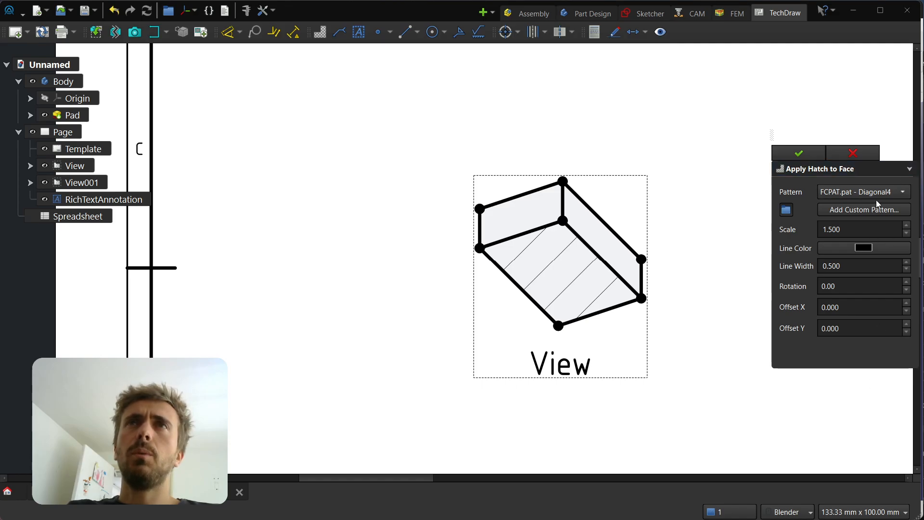
{"action": "left_click", "coordinate": [852, 229]}
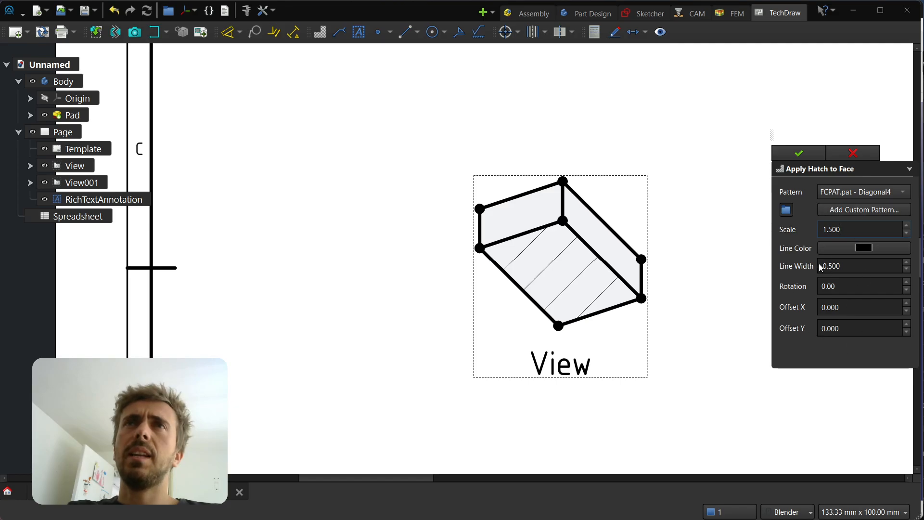
Change the face's hatch pattern to hbone.svg and set its scale to 1.200
{"action": "left_click", "coordinate": [837, 191]}
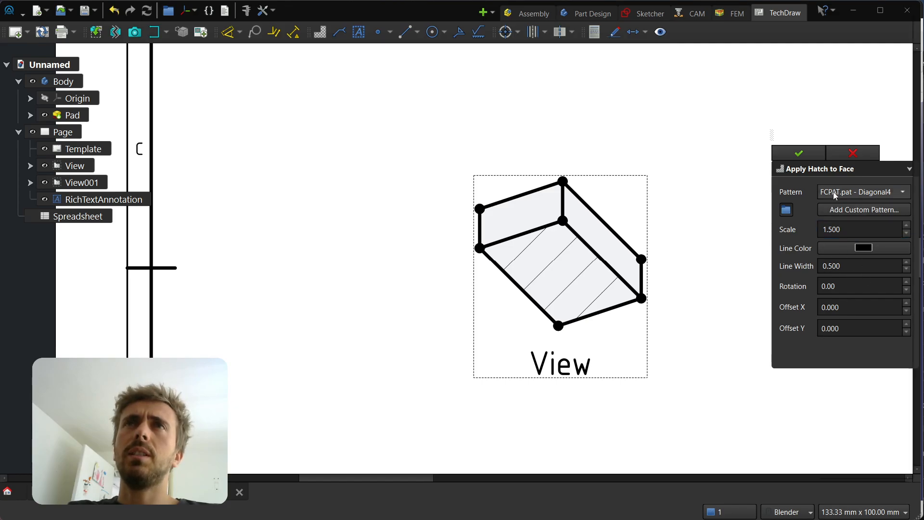
{"action": "left_click", "coordinate": [846, 180]}
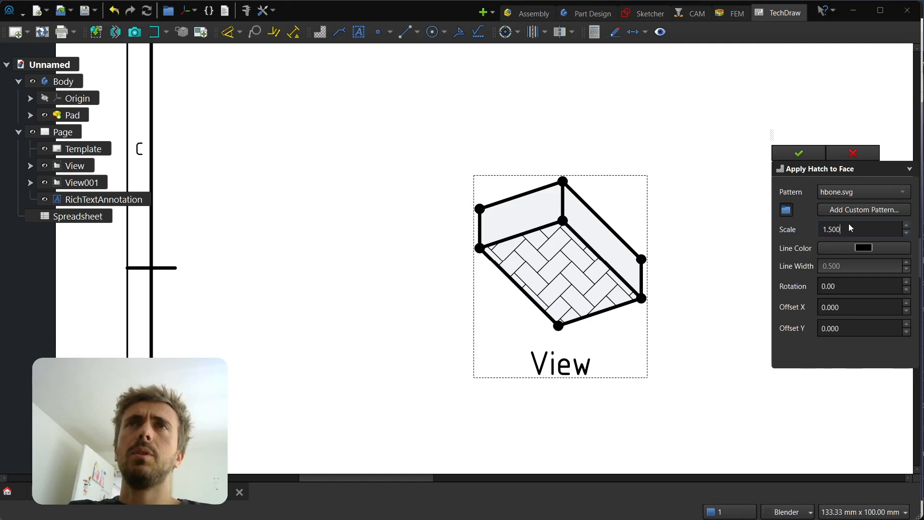
{"action": "scroll", "coordinate": [850, 226], "scroll_direction": "down", "scroll_amount": 7}
{"action": "scroll", "coordinate": [850, 228], "scroll_direction": "up", "scroll_amount": 4}
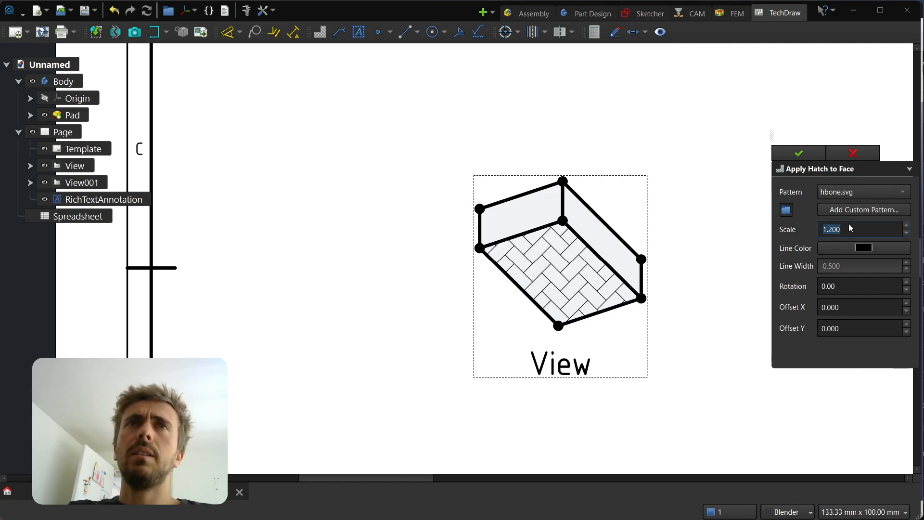
Try a hatch rotation of 1.00 on the herringbone pattern and cancel the face hatch
{"action": "scroll", "coordinate": [848, 284], "scroll_direction": "up", "scroll_amount": 17}
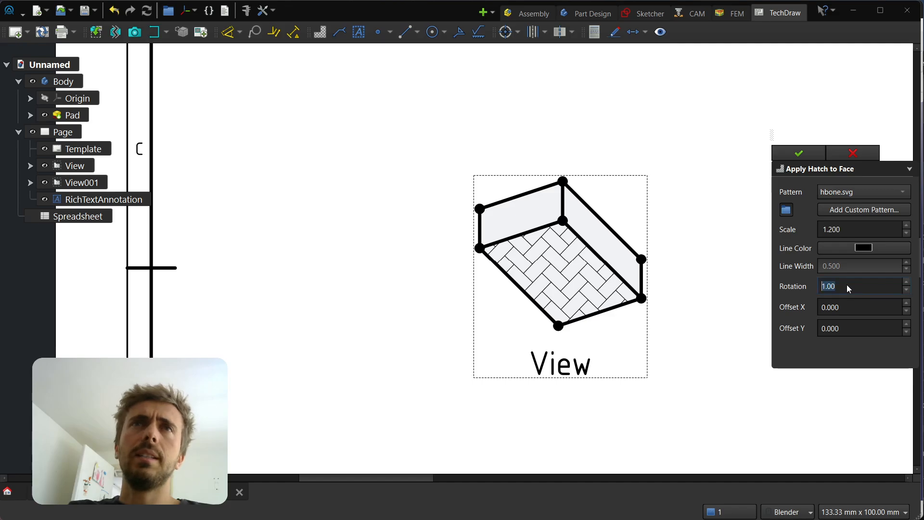
{"action": "left_click", "coordinate": [866, 154]}
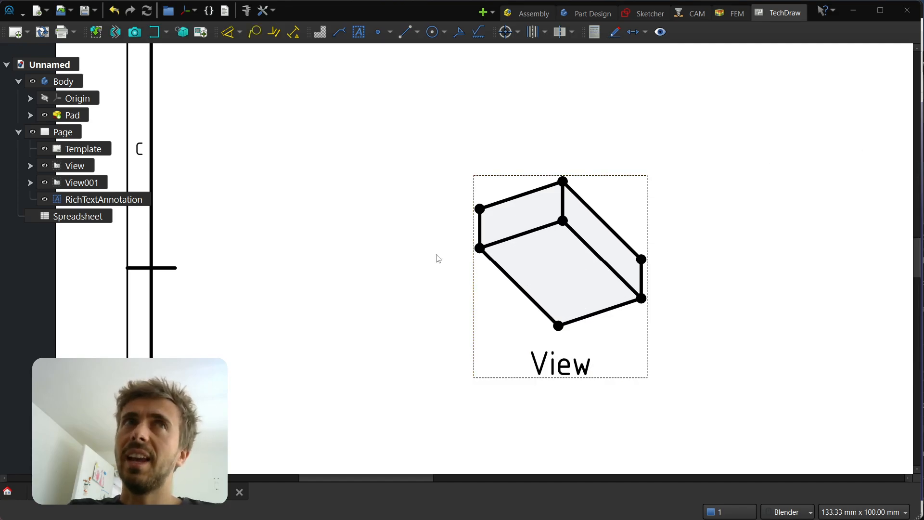